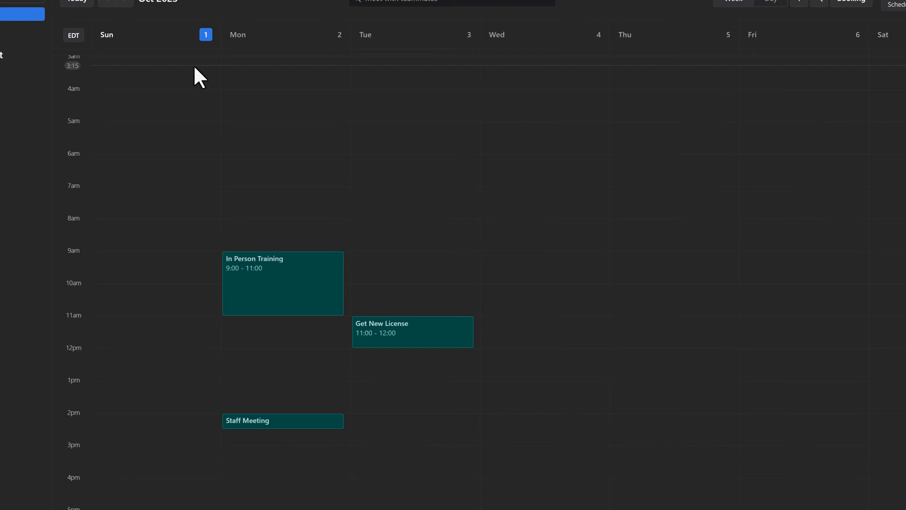
# Start a new task titled "Annual Training - Virtual" with the note "Financial Law Refresher" and a duration of 2 hours
pyautogui.click(4, 16)
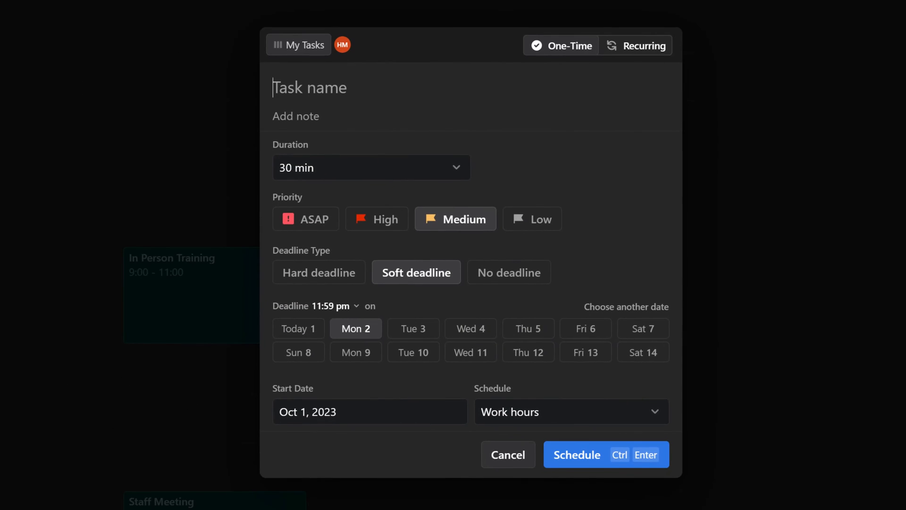
pyautogui.write('Annual Training - Virtual')
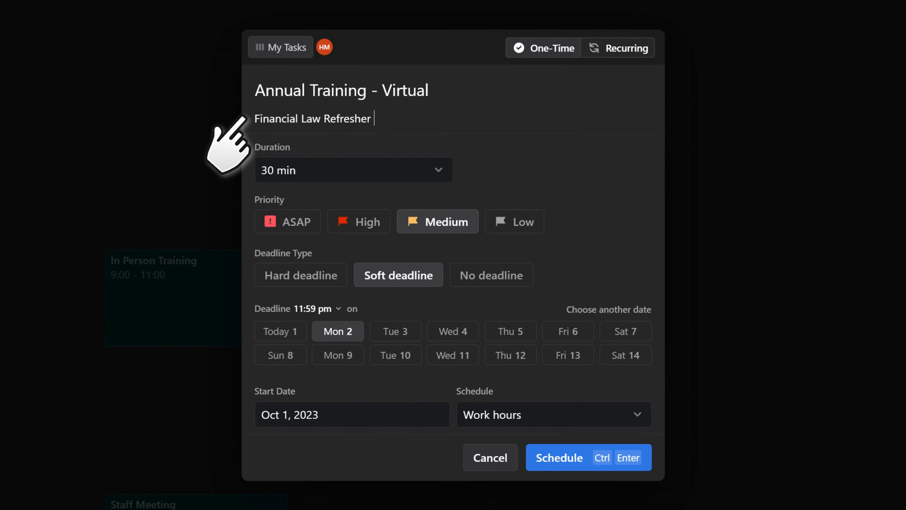
pyautogui.click(256, 170)
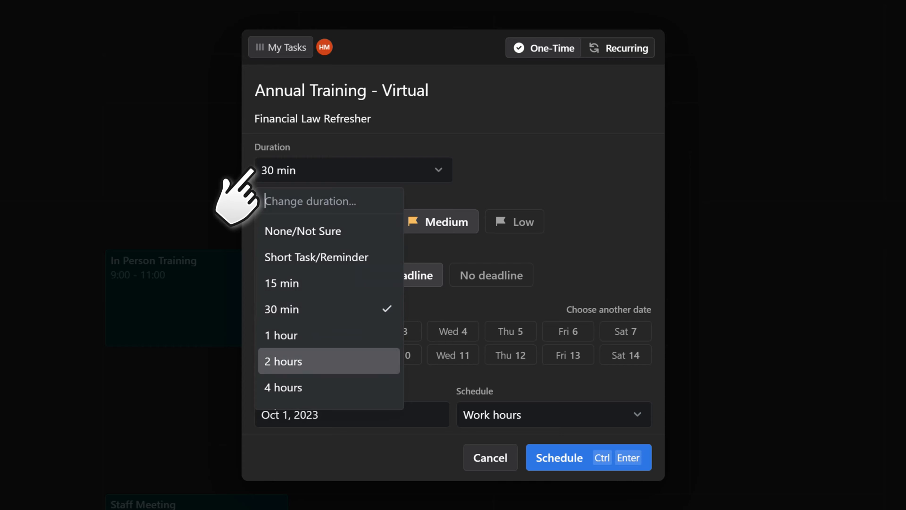
pyautogui.press('Return')
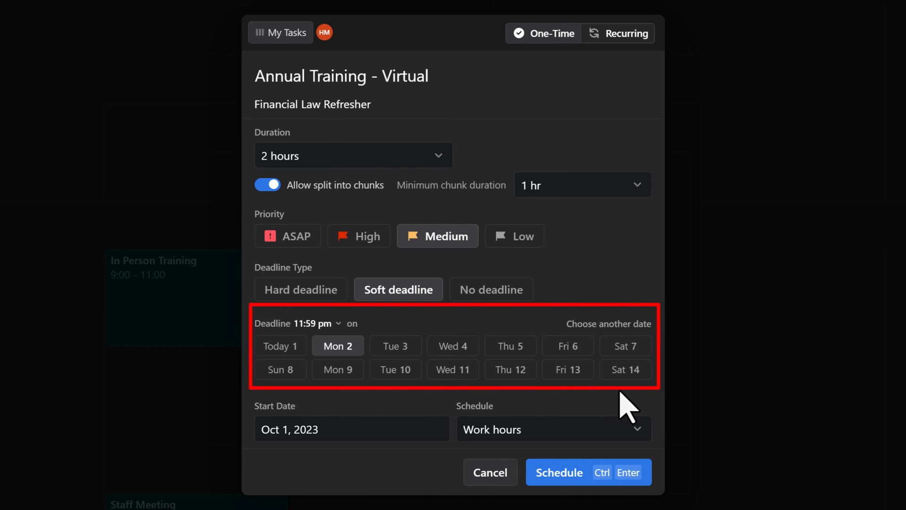
# Set the task's deadline to 5:00 pm on Monday, October 30, 2023 and schedule the task
pyautogui.click(622, 324)
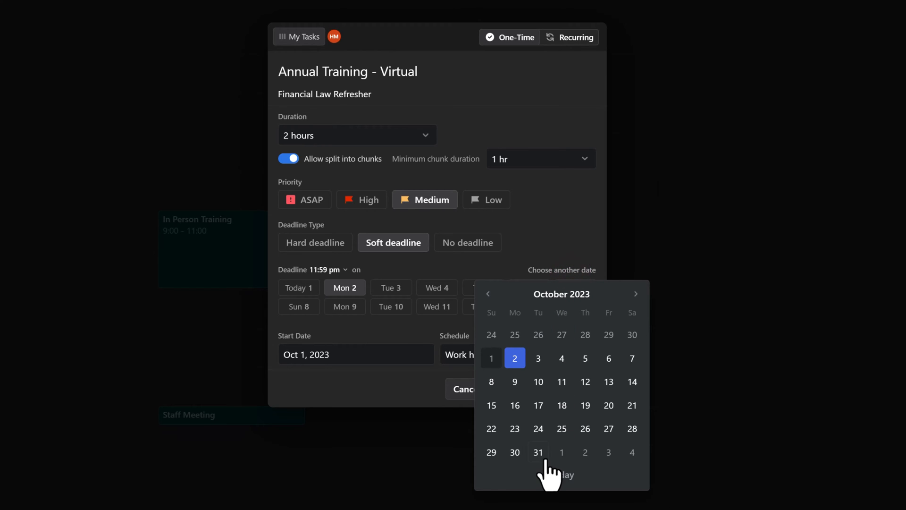
pyautogui.click(515, 452)
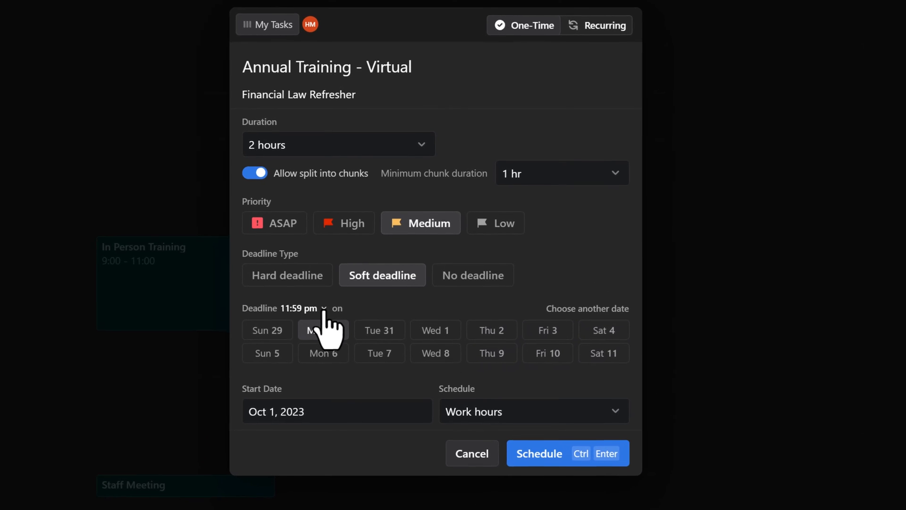
pyautogui.click(324, 309)
pyautogui.scroll(-1, 300, 425)
pyautogui.scroll(-1, 302, 432)
pyautogui.scroll(-1, 293, 486)
pyautogui.scroll(-8, 290, 472)
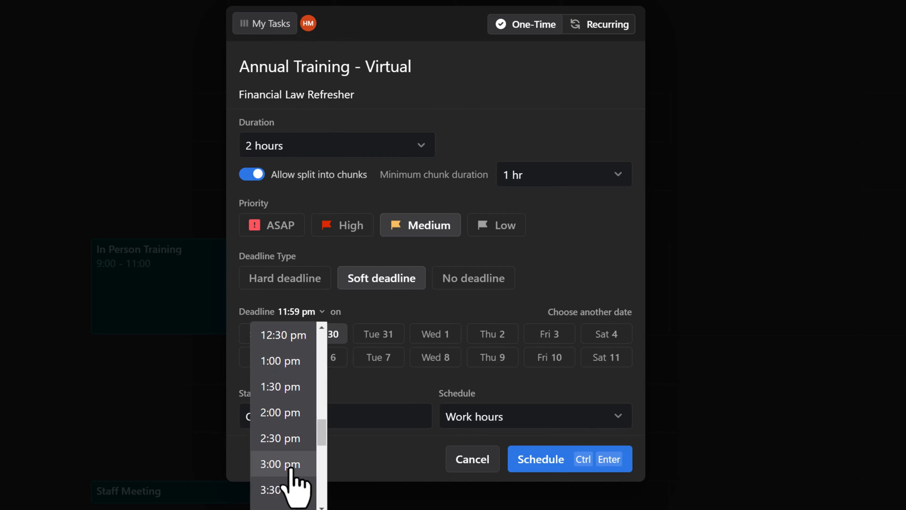
pyautogui.scroll(-1, 291, 467)
pyautogui.click(290, 442)
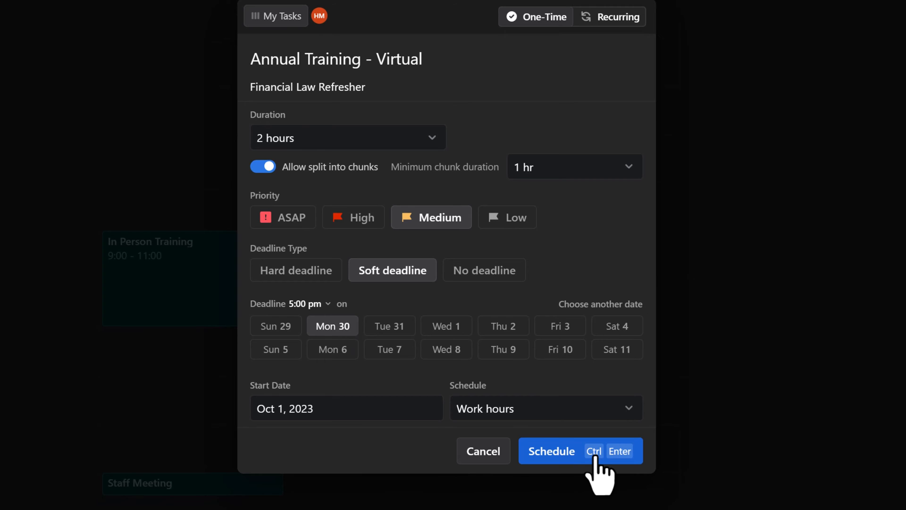
pyautogui.click(537, 455)
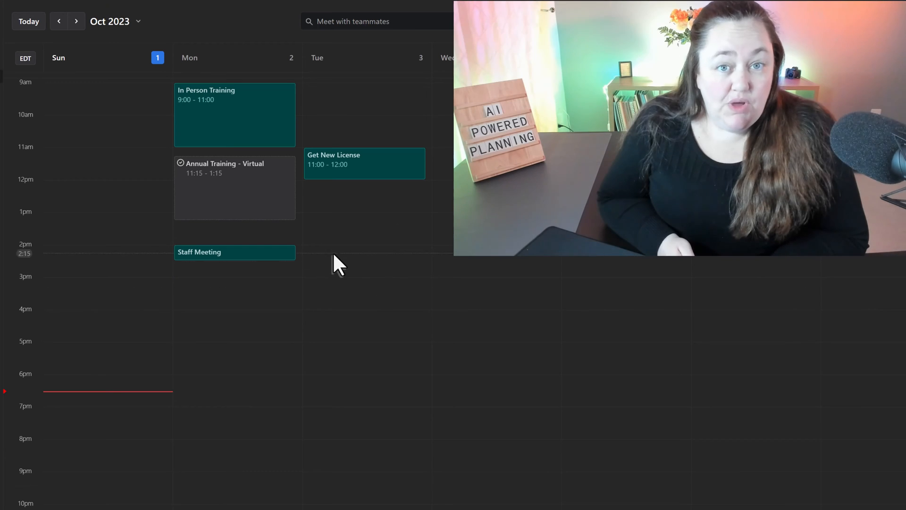
# Create and schedule a one-time task titled "Review Accounting Transactions" with a duration of 1 hour
pyautogui.moveTo(284, 218)
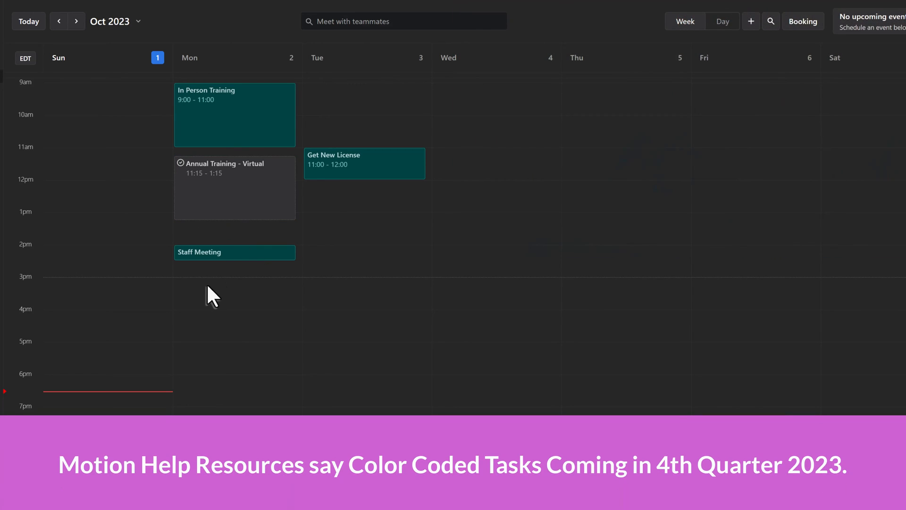
pyautogui.moveTo(208, 283); pyautogui.dragTo(212, 309)
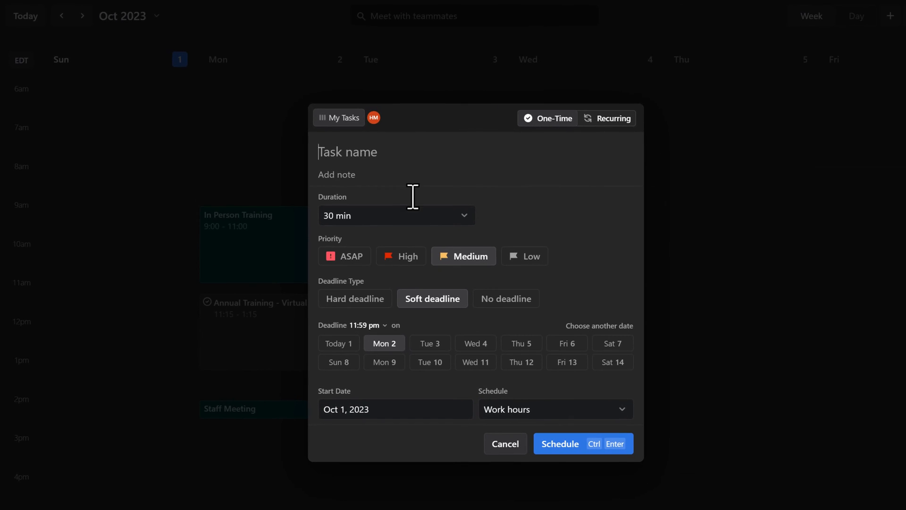
pyautogui.write('Review Accounting Transactions')
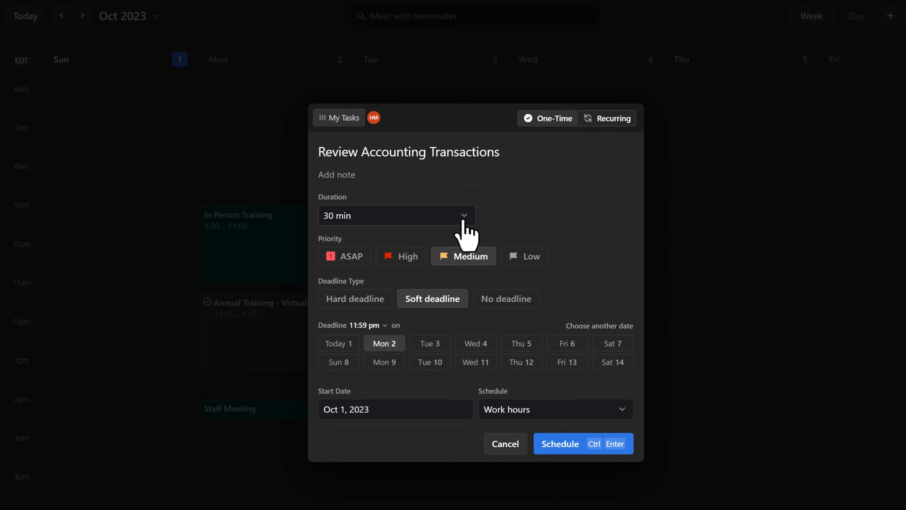
pyautogui.click(463, 220)
pyautogui.click(359, 348)
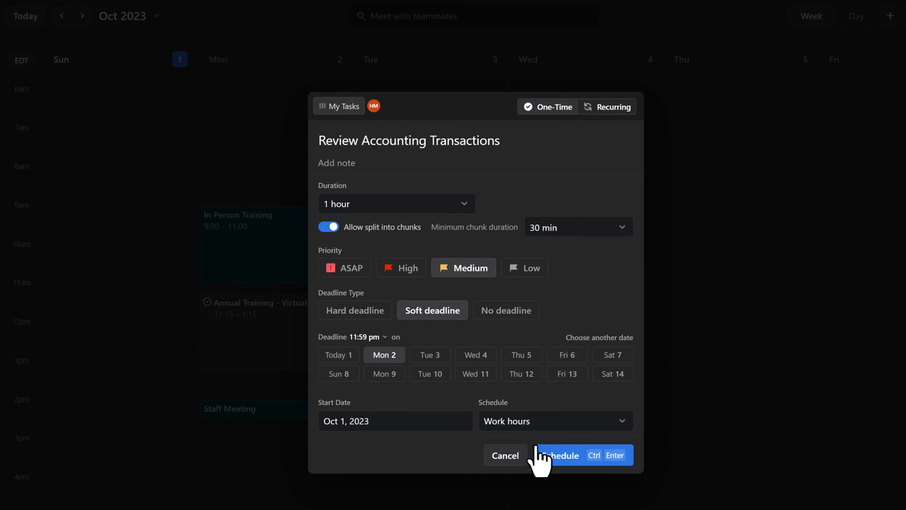
pyautogui.click(552, 457)
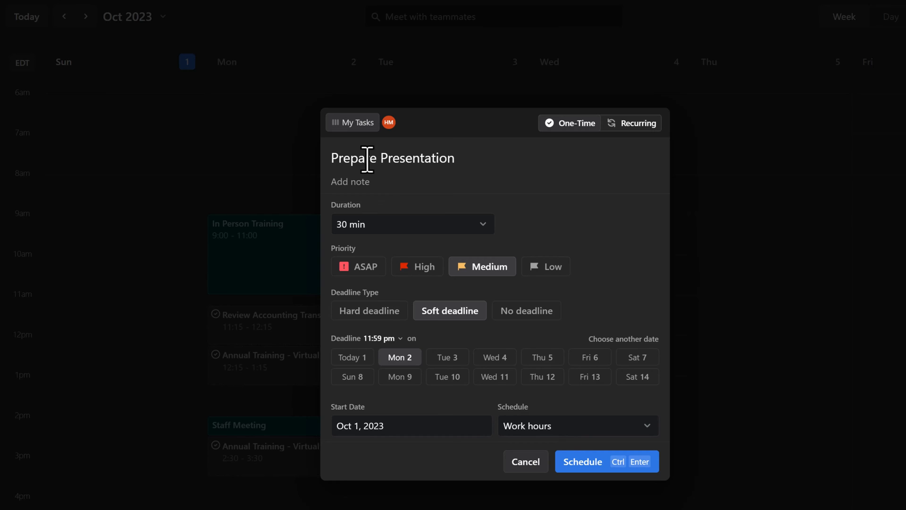
# Set the duration of the "Prepare Presentation" task to 2 hours and schedule it
pyautogui.click(486, 222)
pyautogui.click(370, 381)
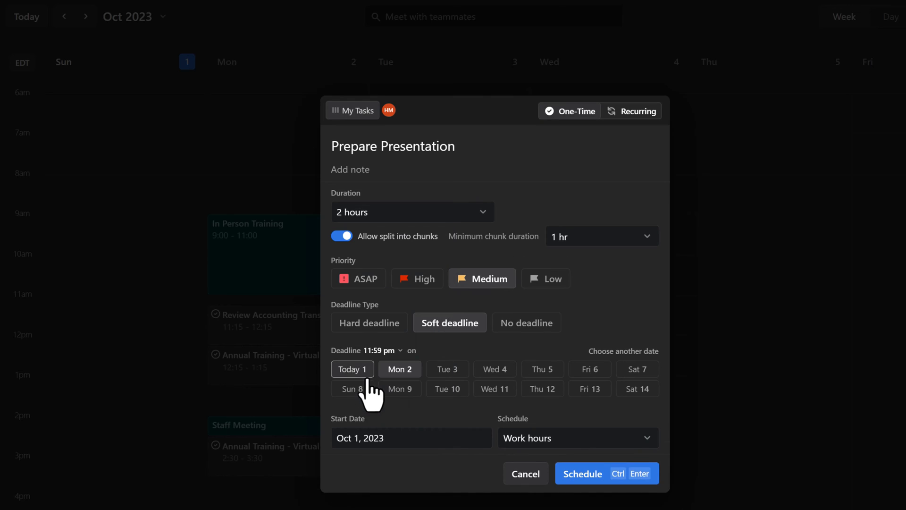
pyautogui.click(574, 475)
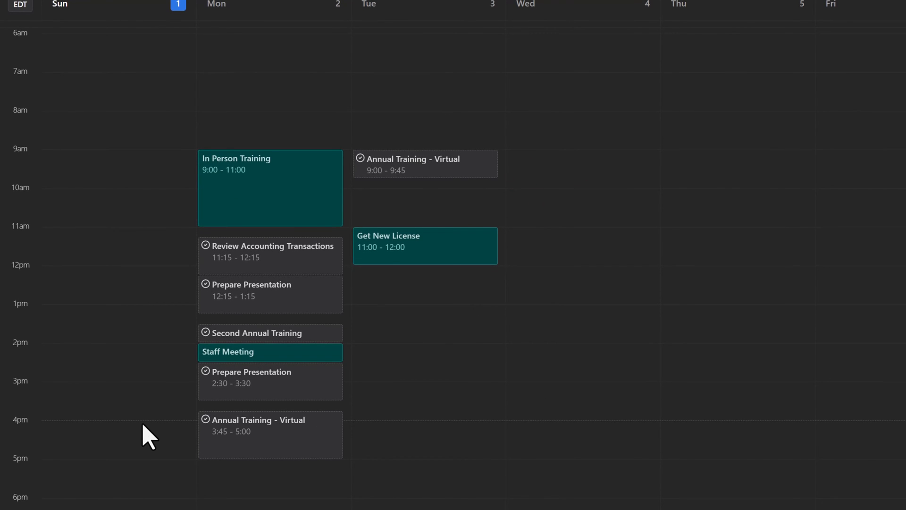
# Create and save an event titled "Presentation Dry Run" on Tuesday, October 3, 2023 from 3:00 PM to 4:00 PM
pyautogui.moveTo(407, 385); pyautogui.dragTo(419, 415)
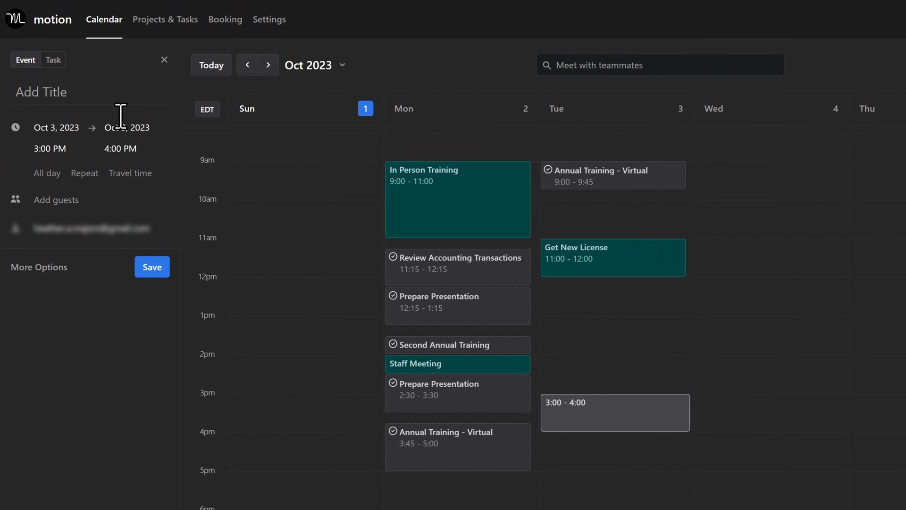
pyautogui.write('Presentation Dry Run')
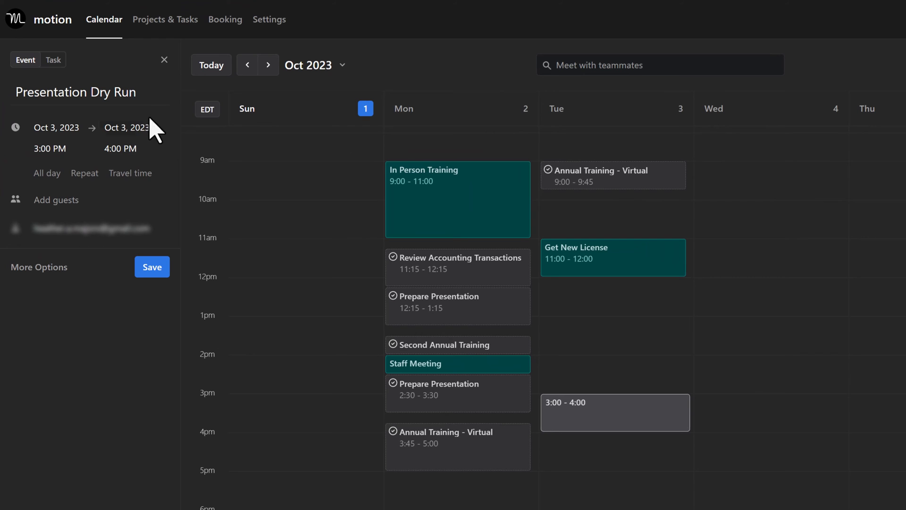
pyautogui.click(151, 268)
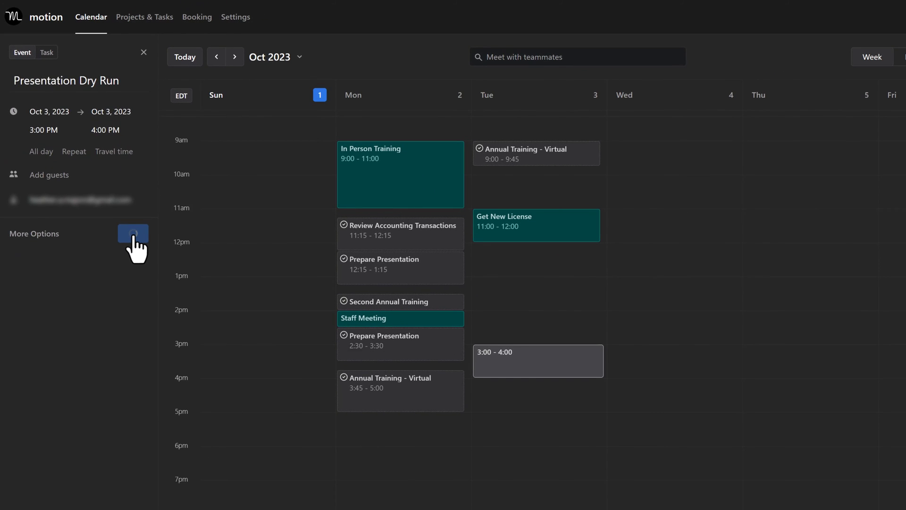
# Change the color of the "Presentation Dry Run" event to orange
pyautogui.click(596, 392)
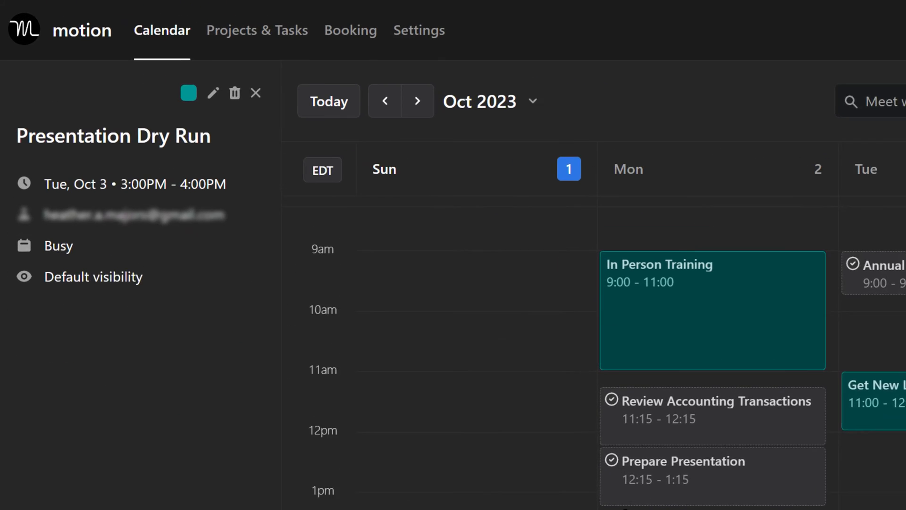
pyautogui.click(111, 56)
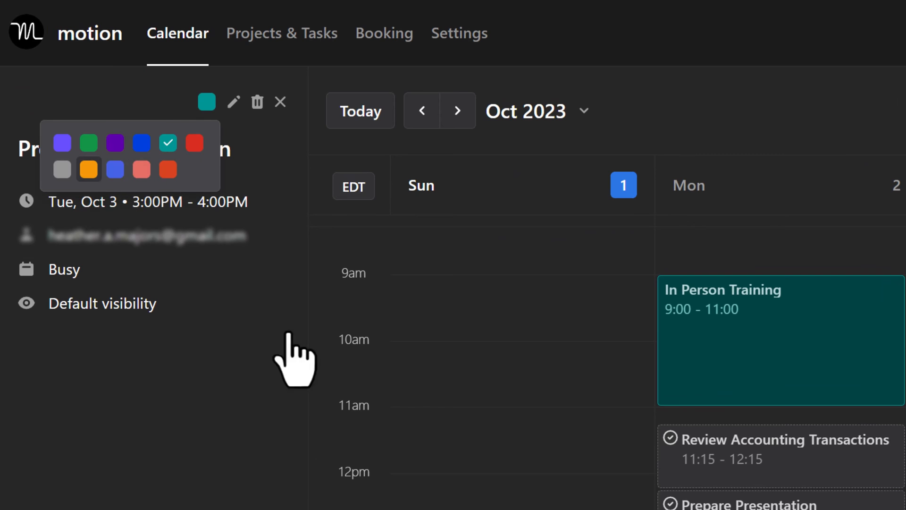
pyautogui.click(88, 169)
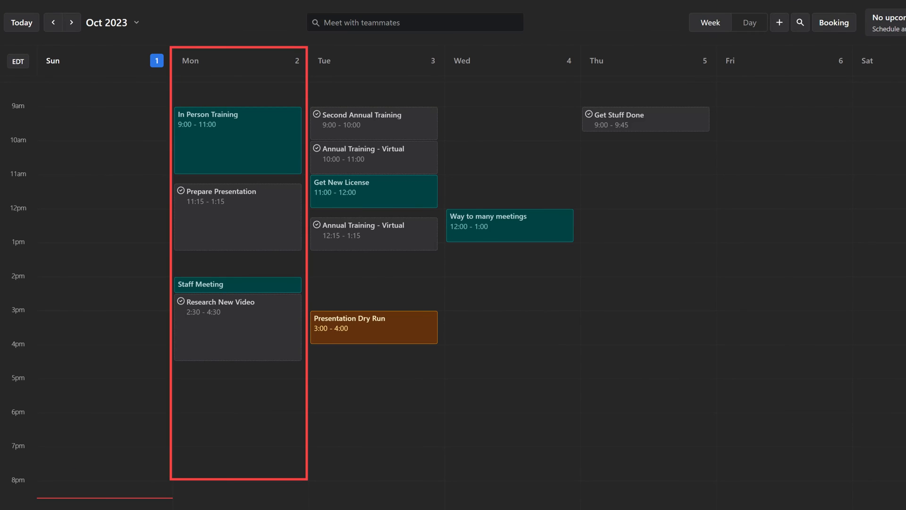
# Mark Monday's "Prepare Presentation" and "Research New Video" tasks as complete
pyautogui.click(257, 233)
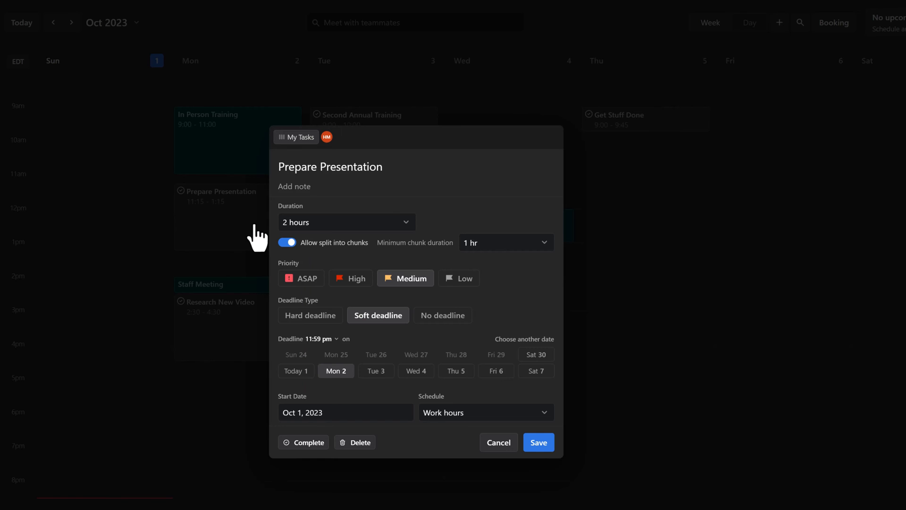
pyautogui.click(309, 442)
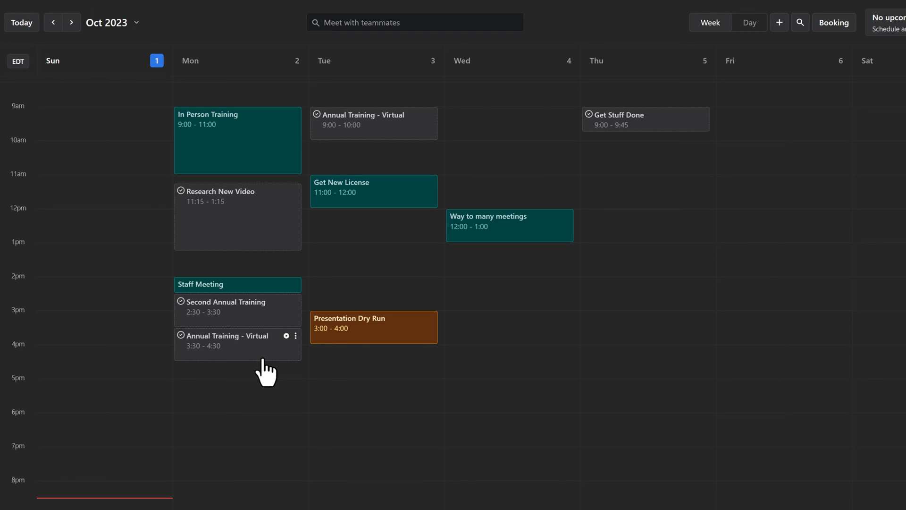
pyautogui.click(251, 222)
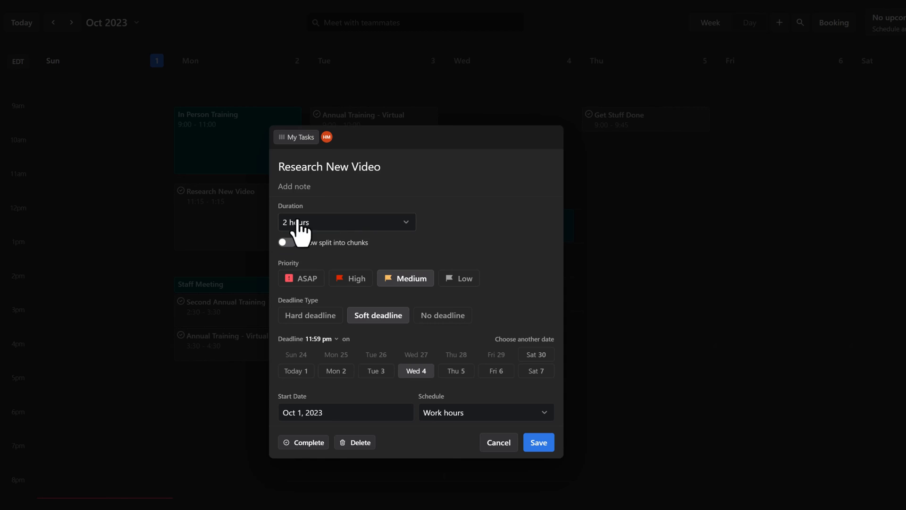
pyautogui.click(302, 444)
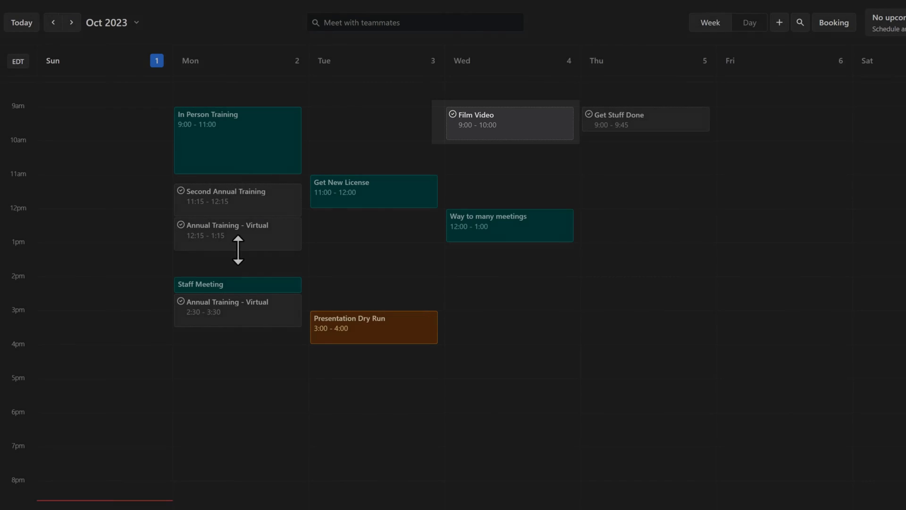
# Mark Monday's "Second Annual Training" and "Annual Training - Virtual" tasks as complete
pyautogui.click(237, 192)
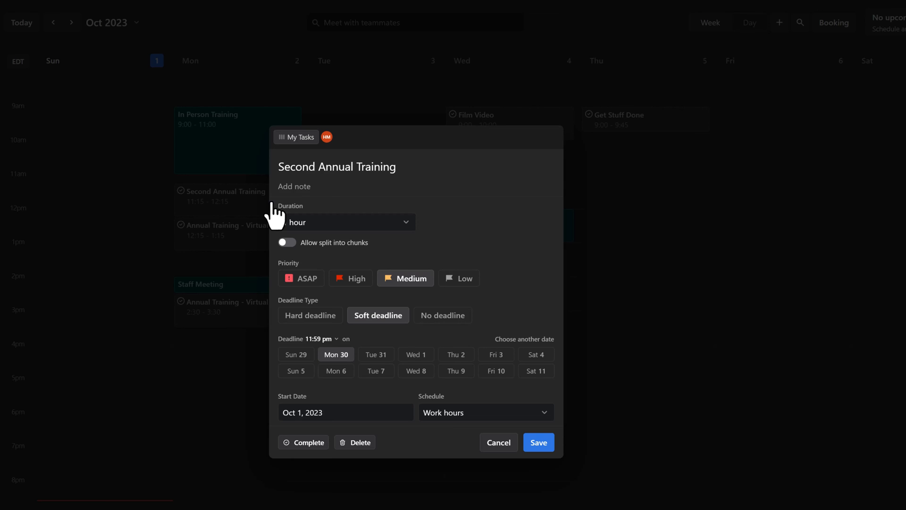
pyautogui.click(300, 444)
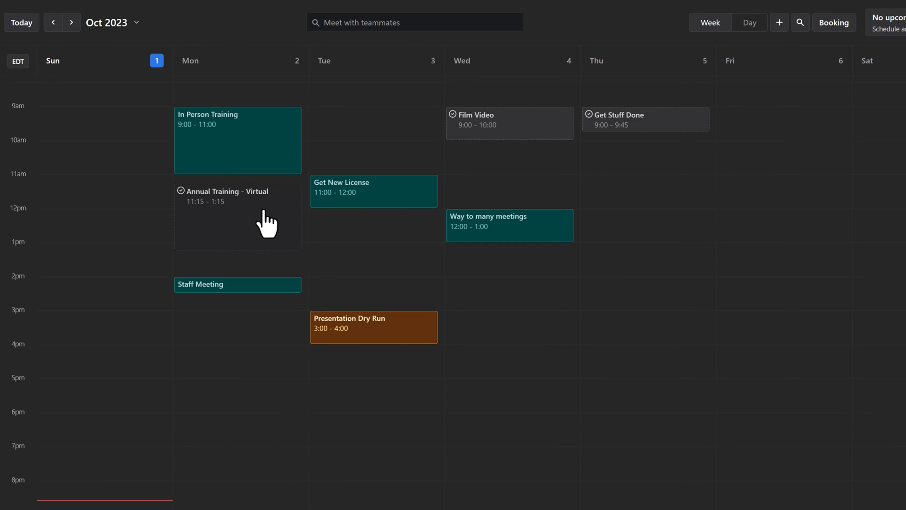
pyautogui.click(223, 232)
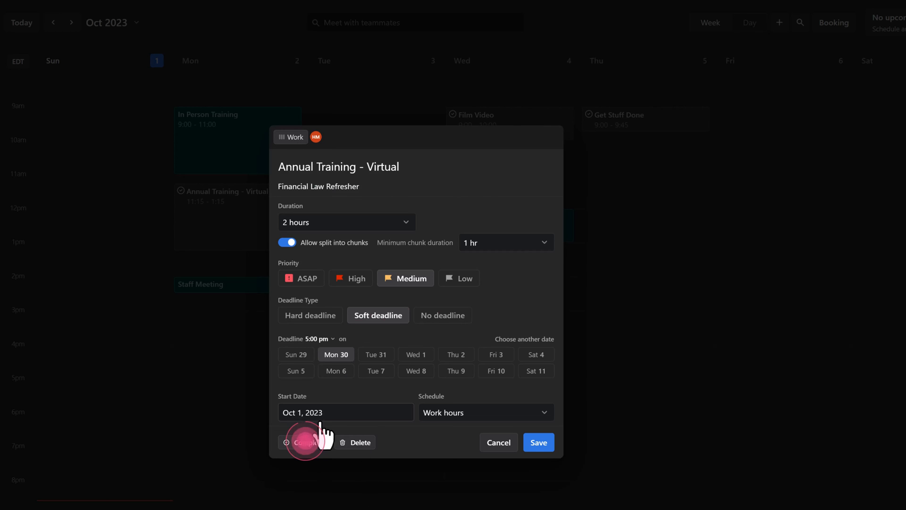
pyautogui.click(310, 444)
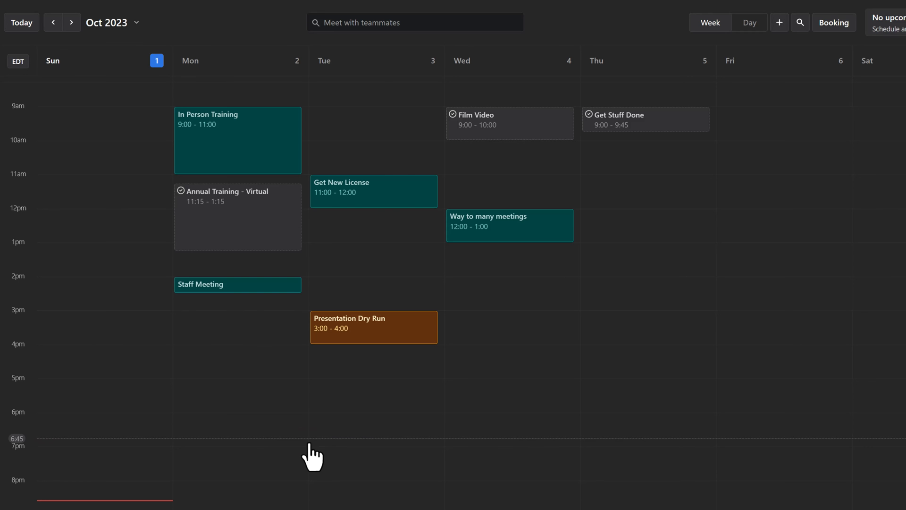